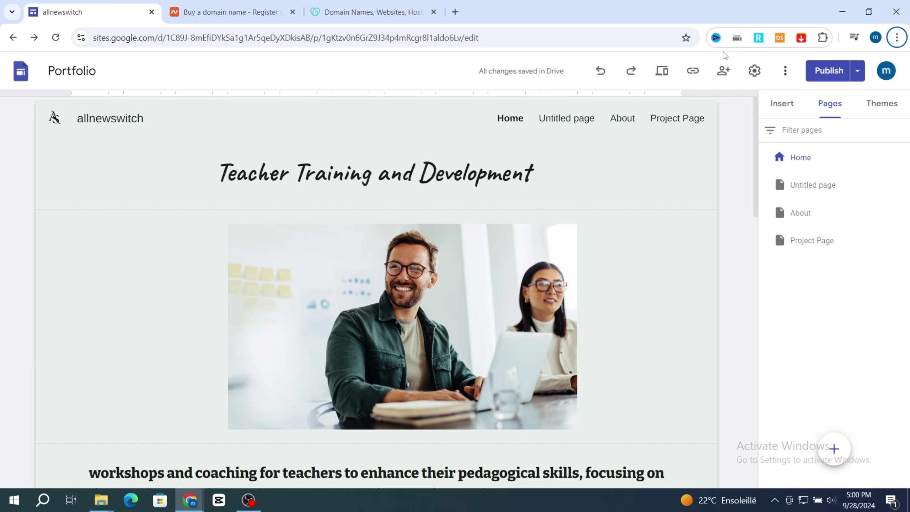
View the allnewswitch site's published link, then begin setup under Settings > Custom domains.
click(693, 70)
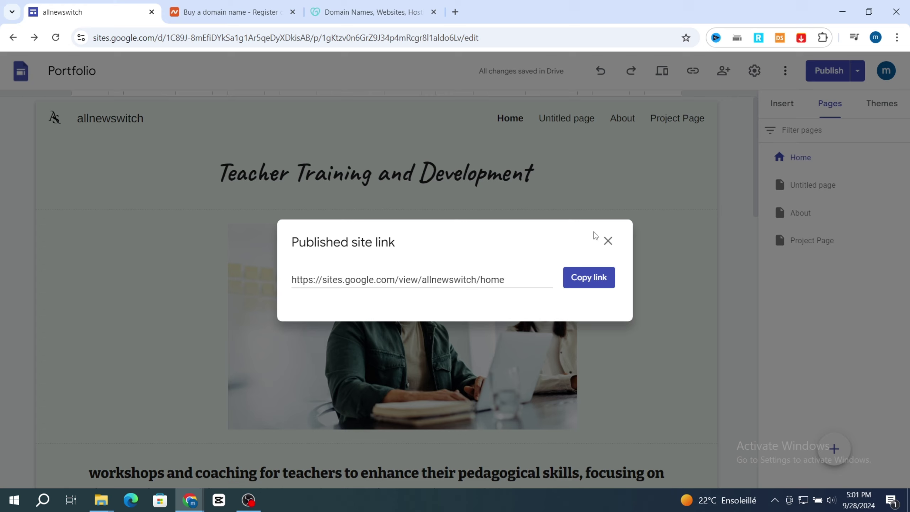
click(608, 241)
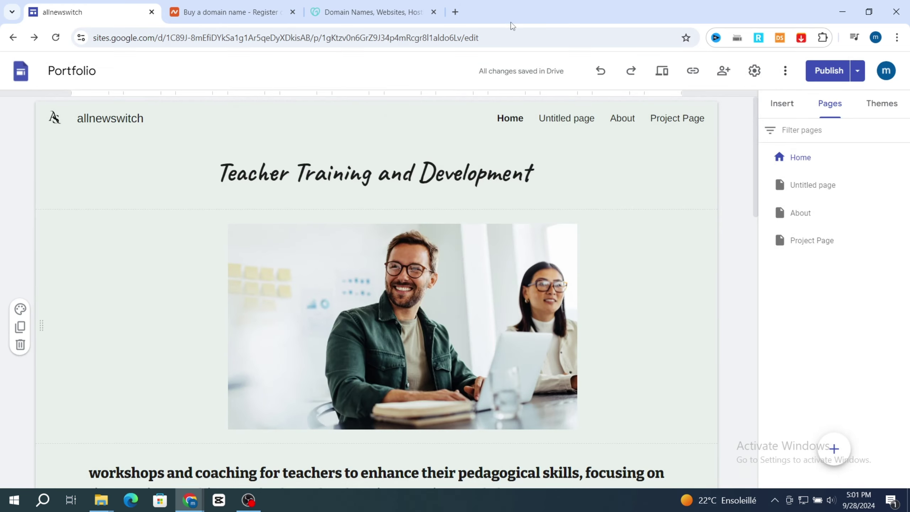
click(753, 71)
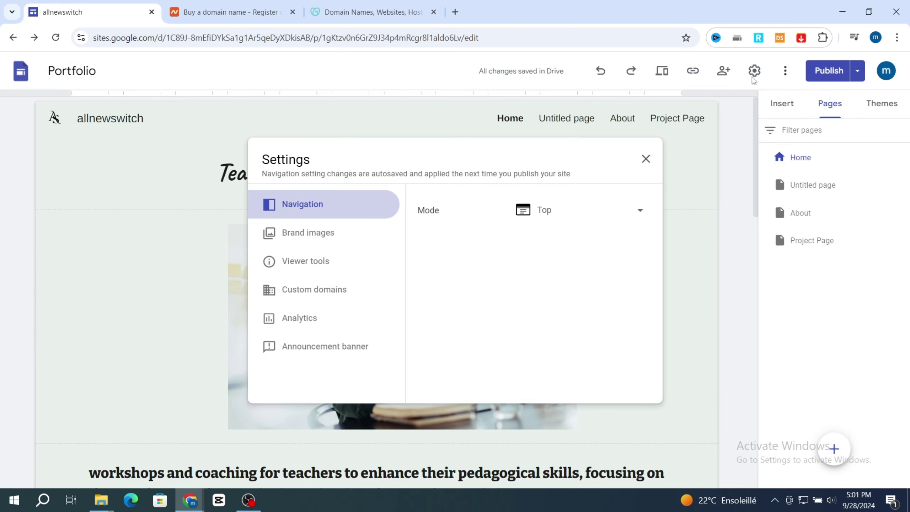
click(289, 291)
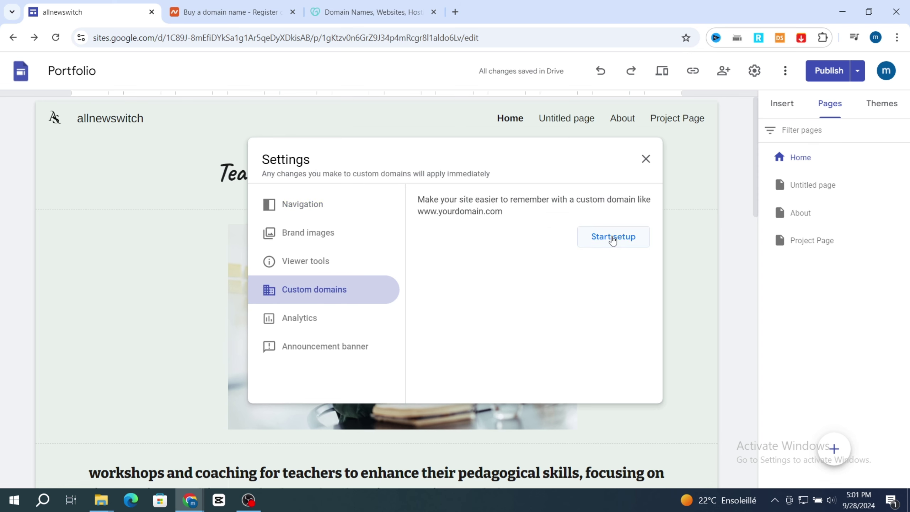
click(613, 237)
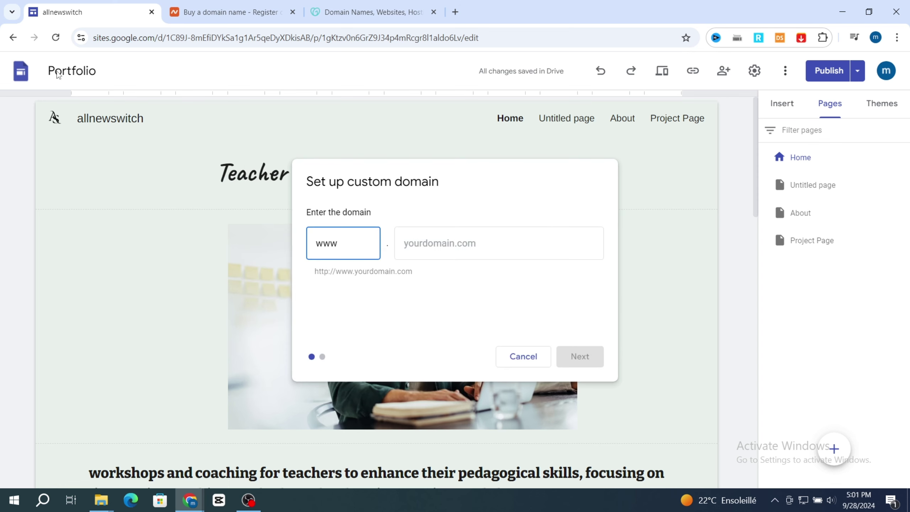
Search Namecheap for the domain name 'allnewswitch'.
click(228, 12)
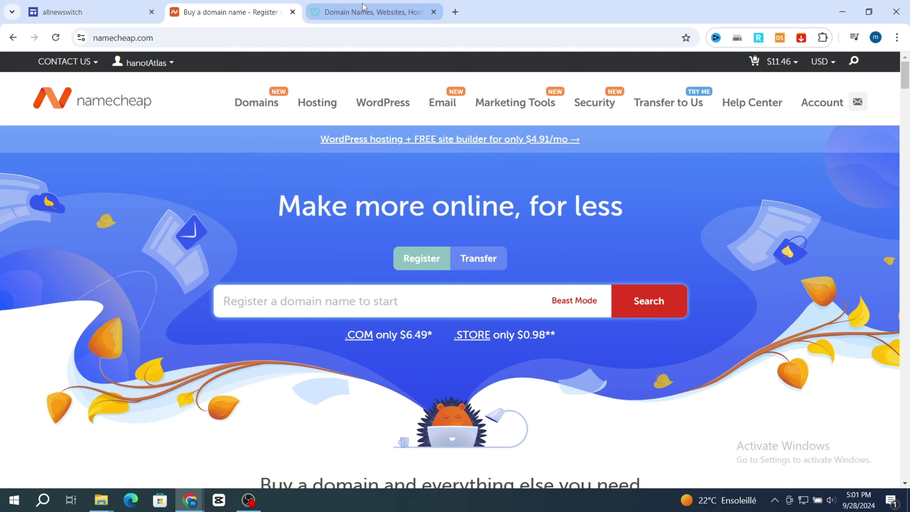
click(363, 12)
click(228, 12)
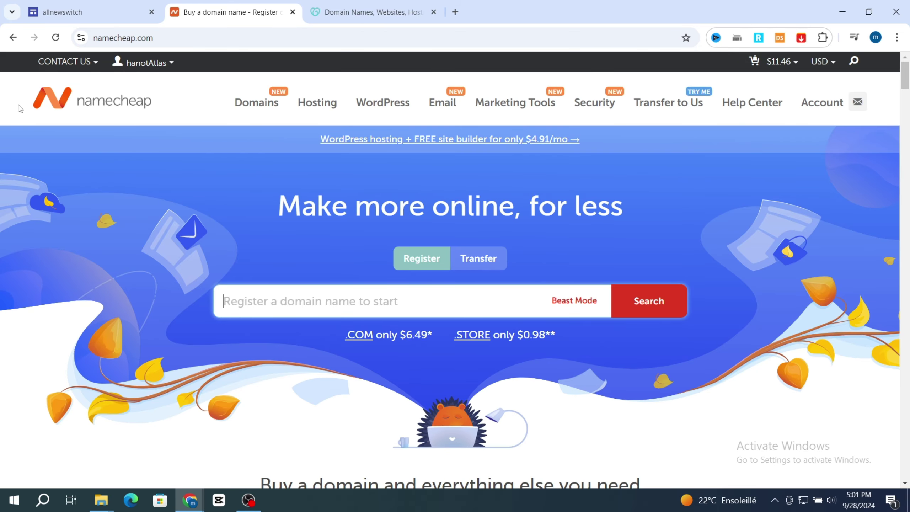
click(375, 12)
click(224, 12)
click(267, 305)
text(all)
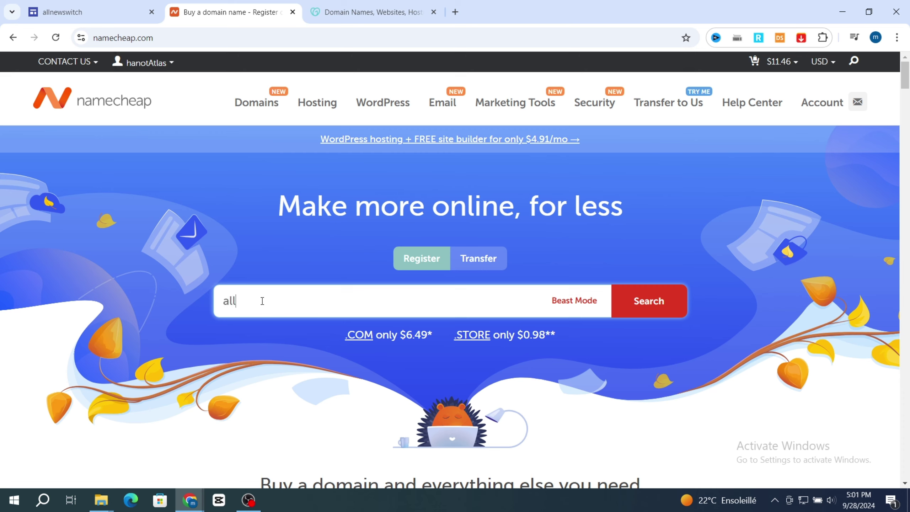
text(newswi)
text(tch)
key(Return)
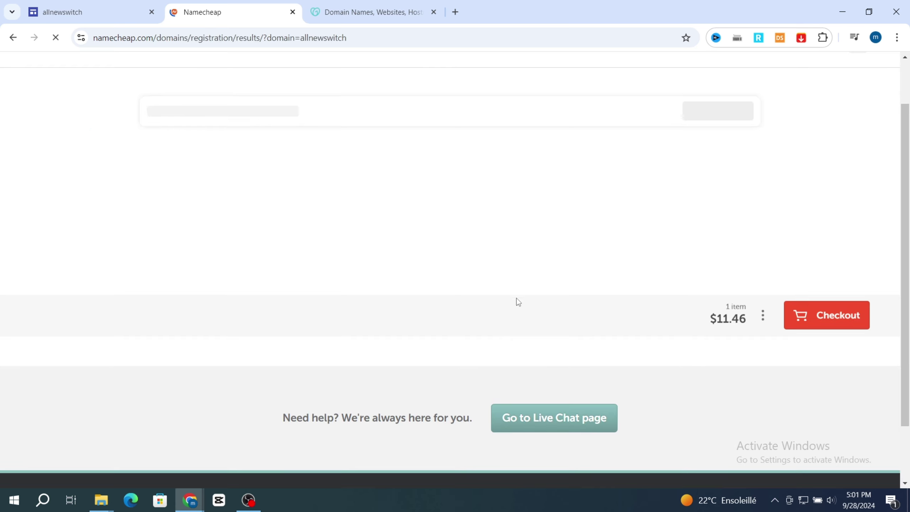
scroll(419, 296, down, 1)
scroll(419, 296, down, 1)
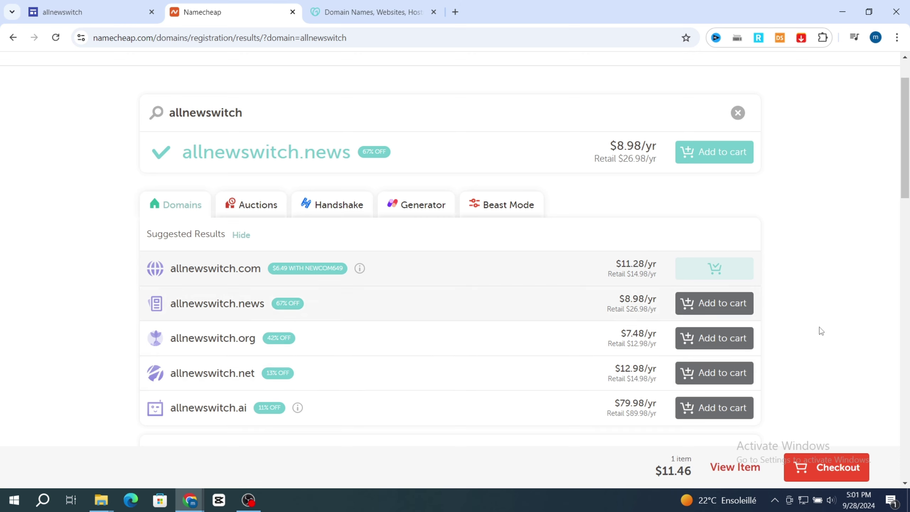
scroll(405, 302, up, 1)
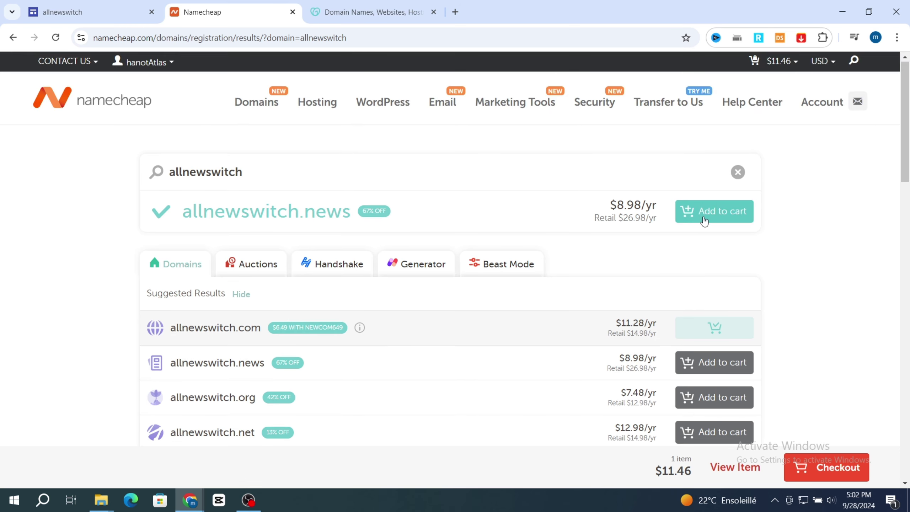
Put allnewswitch.news in the cart and view the cart's $20.62 subtotal.
click(714, 212)
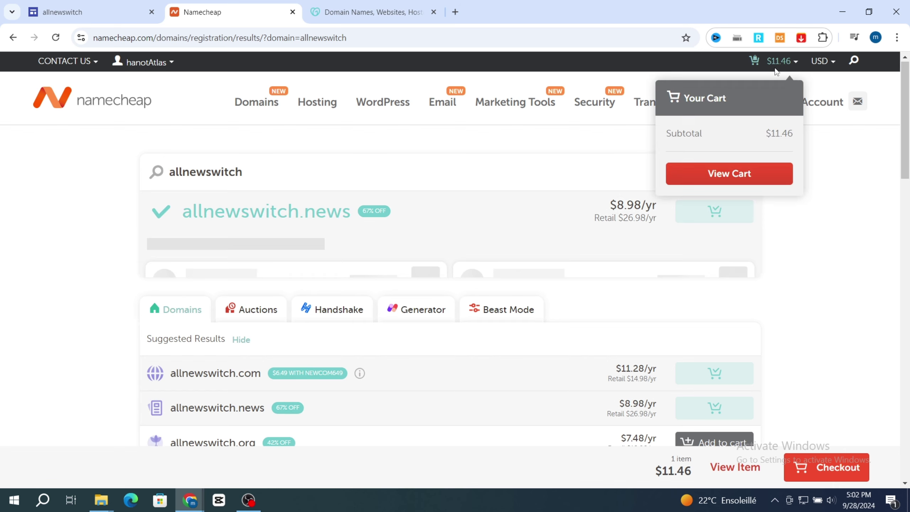
click(718, 176)
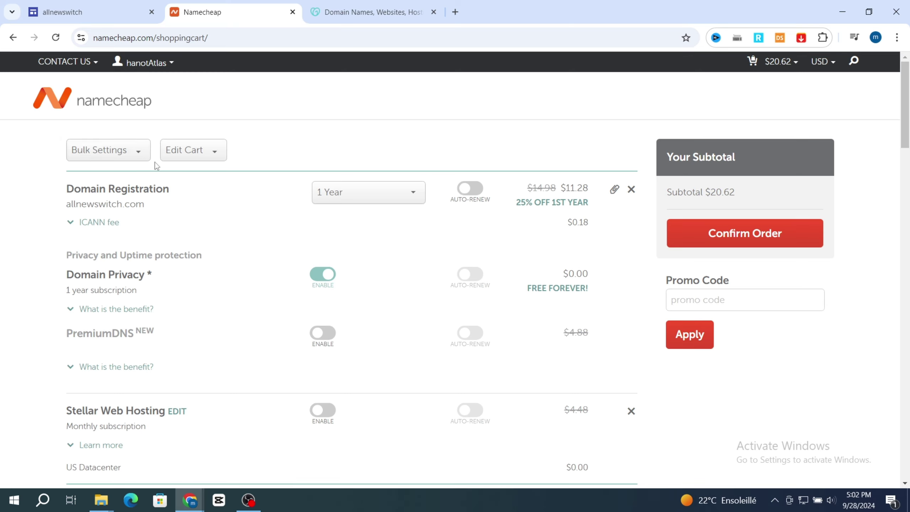
click(365, 198)
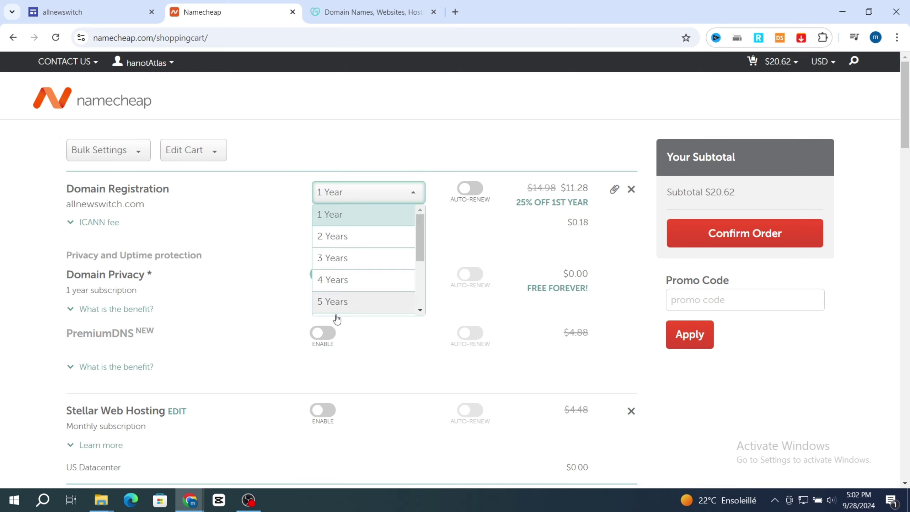
click(536, 247)
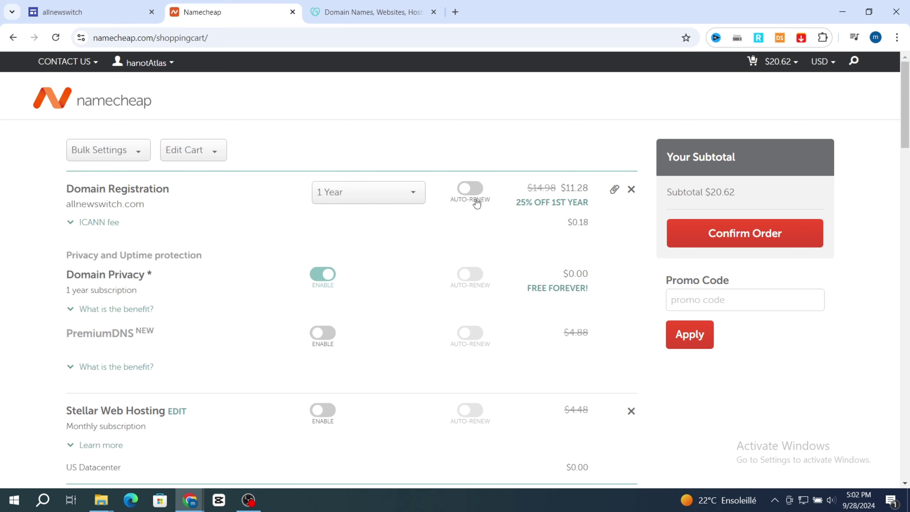
scroll(270, 270, down, 2)
scroll(195, 242, up, 2)
scroll(181, 217, down, 5)
scroll(213, 284, up, 6)
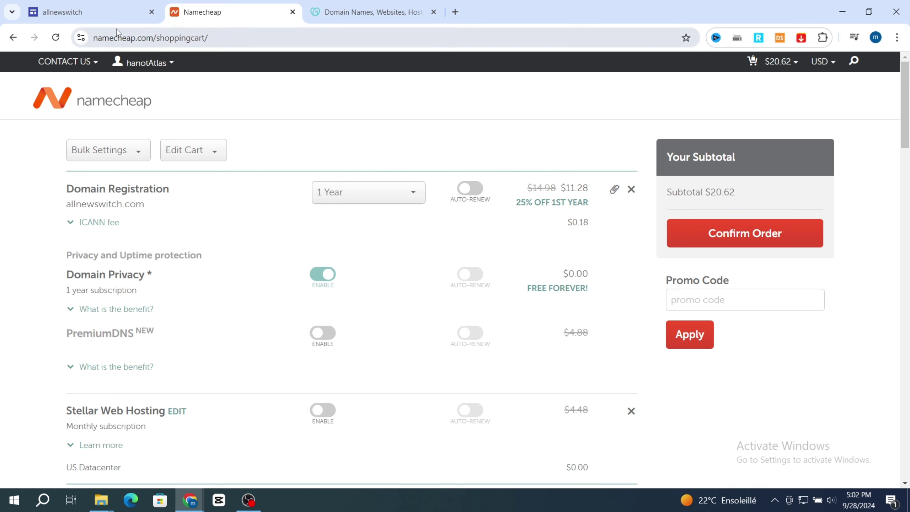
Go to the Namecheap dashboard and select hanotatlas.store under Recently Active.
click(84, 103)
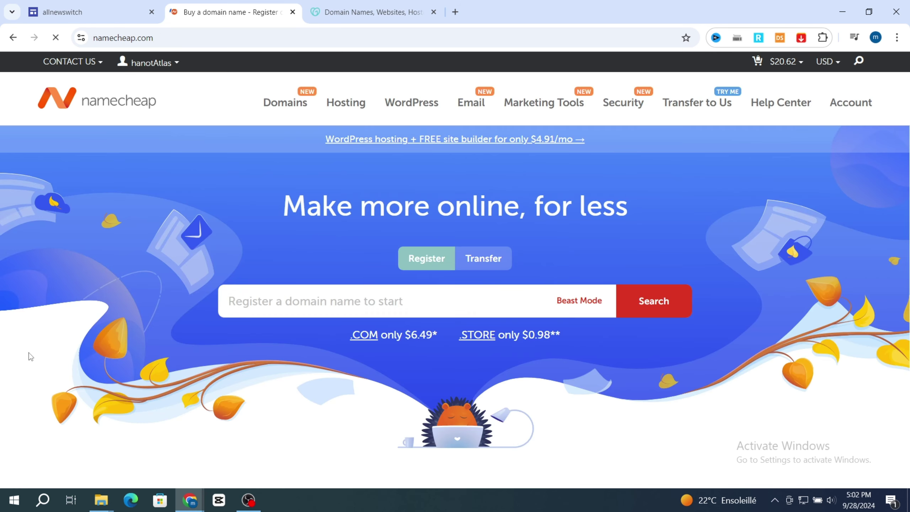
click(822, 61)
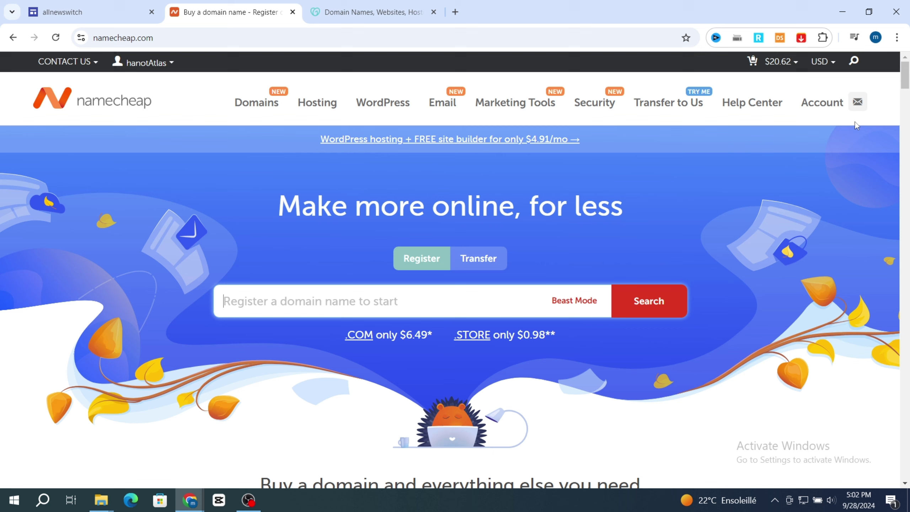
click(829, 102)
click(829, 100)
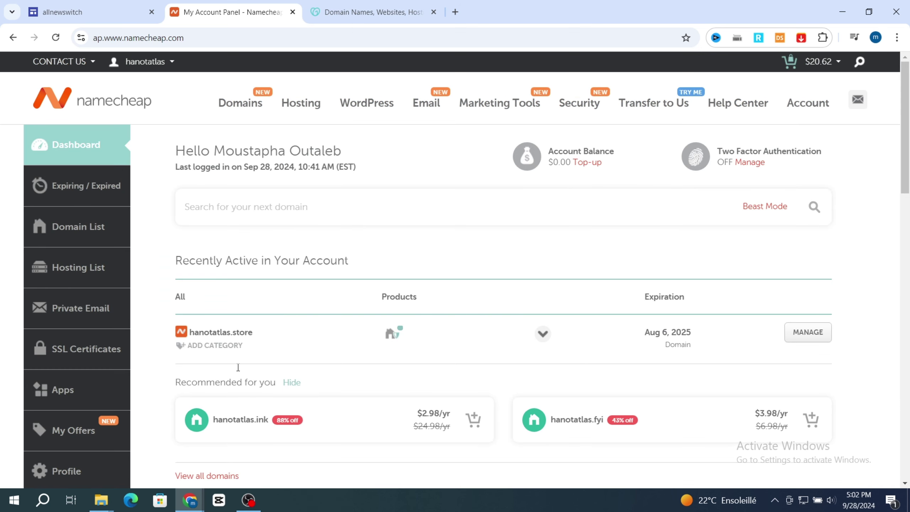
scroll(239, 368, down, 1)
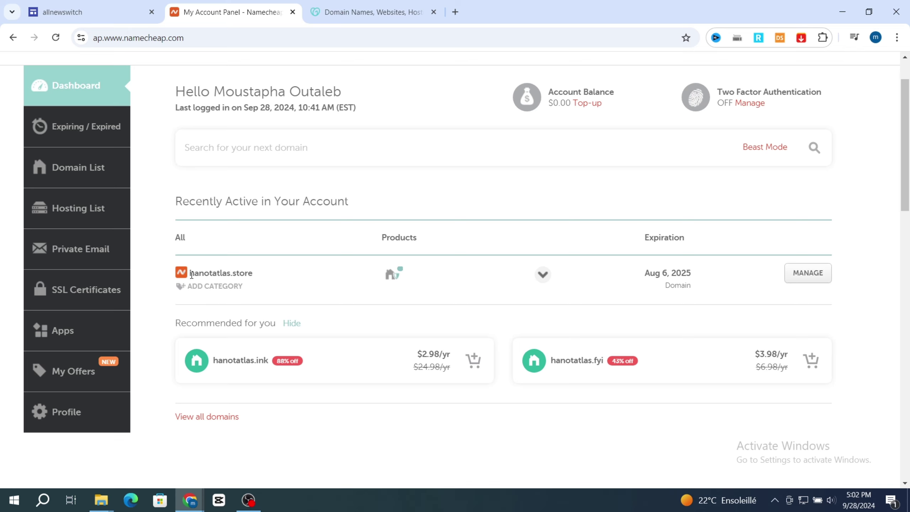
drag(190, 272, 252, 274)
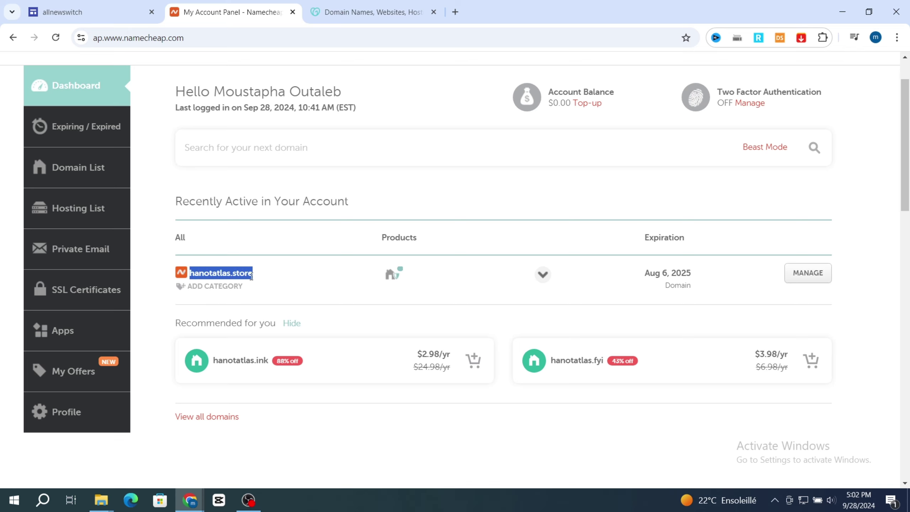
Paste hanotatlas.store after www in the custom domain field and continue.
click(62, 12)
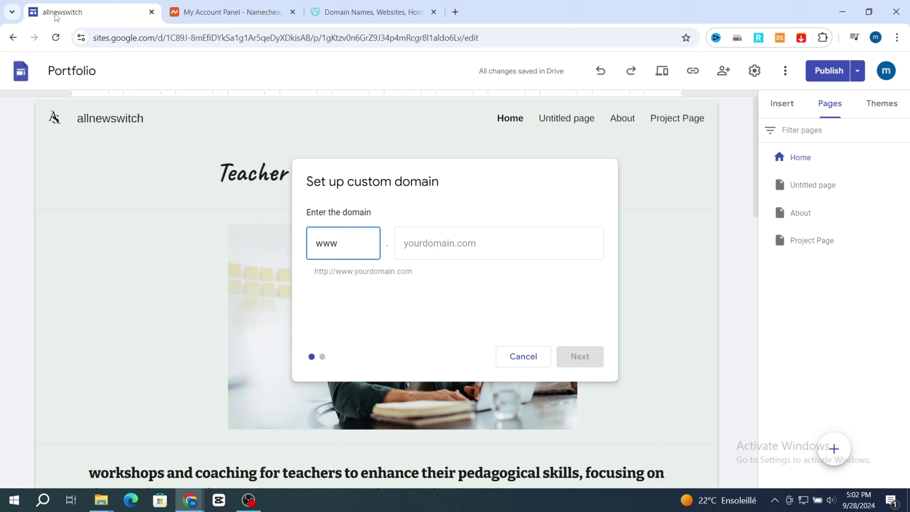
click(439, 251)
text(hanotatlas.store)
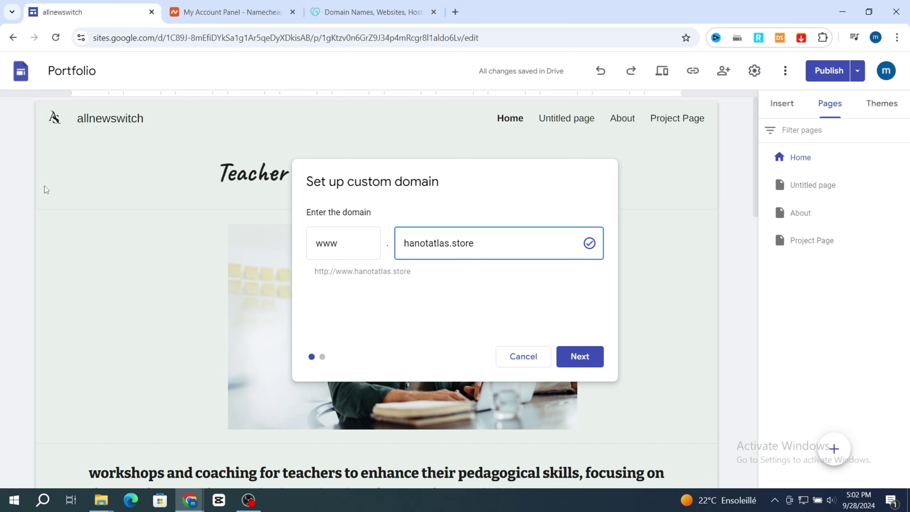
click(579, 359)
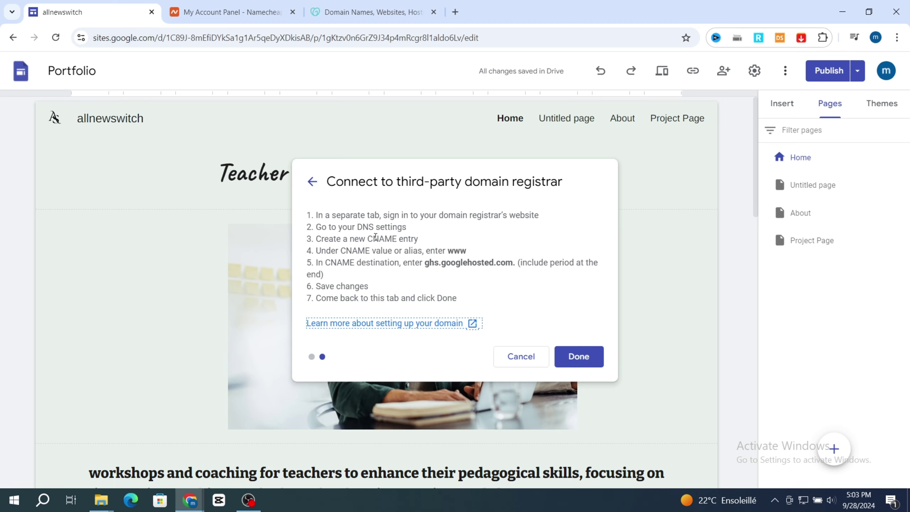
Add a new host record of type CNAME under hanotatlas.store's Advanced DNS.
click(213, 12)
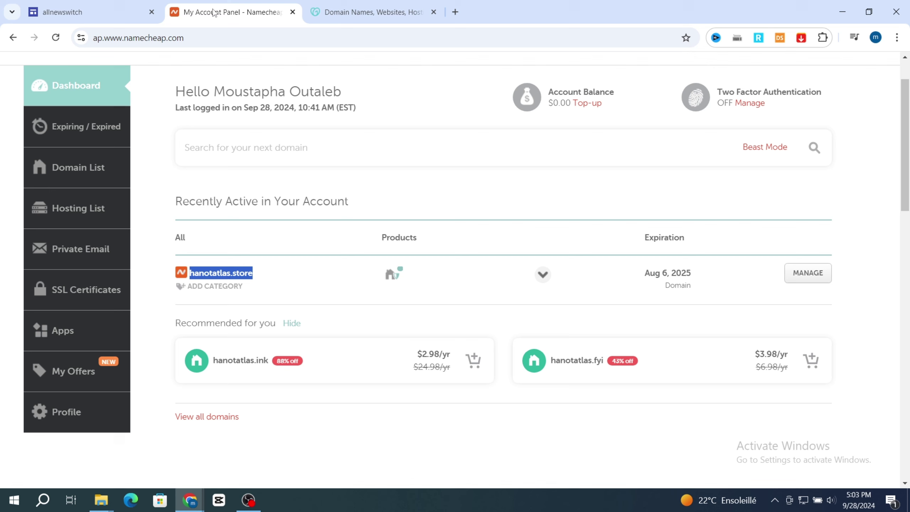
click(807, 272)
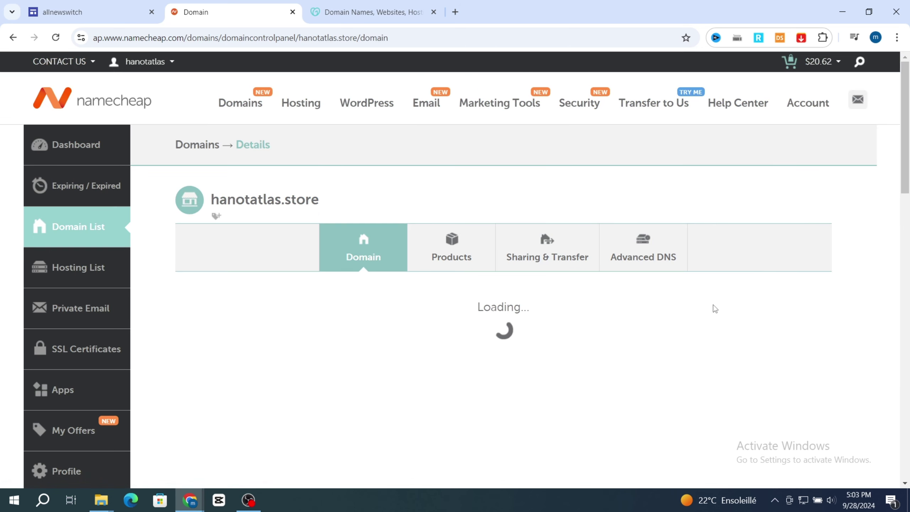
click(645, 255)
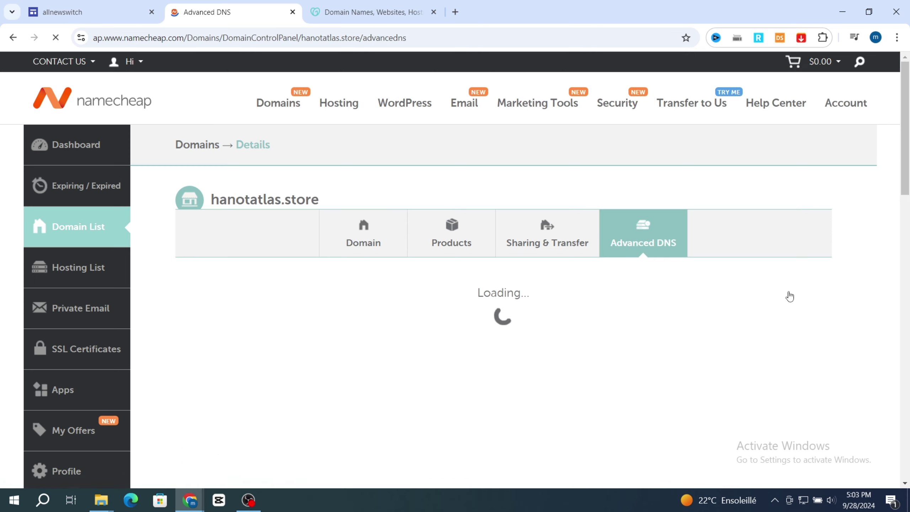
scroll(860, 295, down, 2)
scroll(853, 288, down, 2)
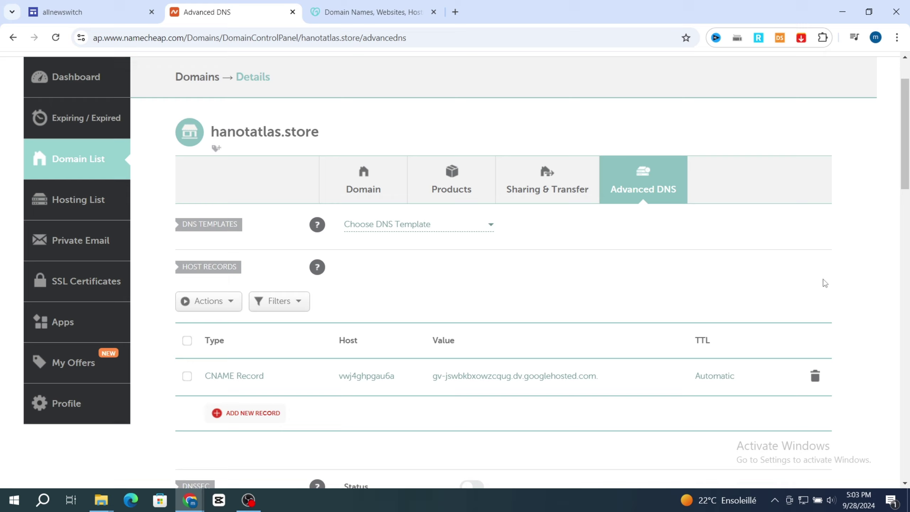
scroll(823, 279, down, 2)
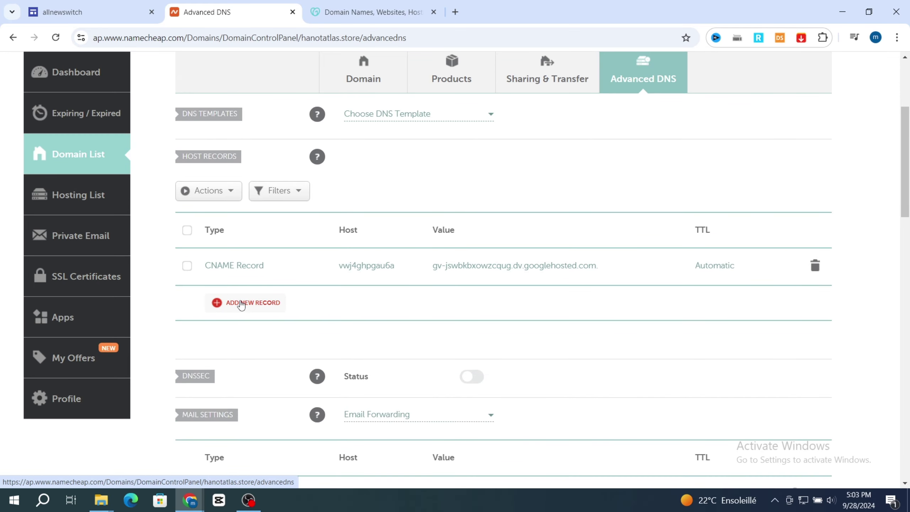
click(245, 302)
scroll(241, 304, down, 1)
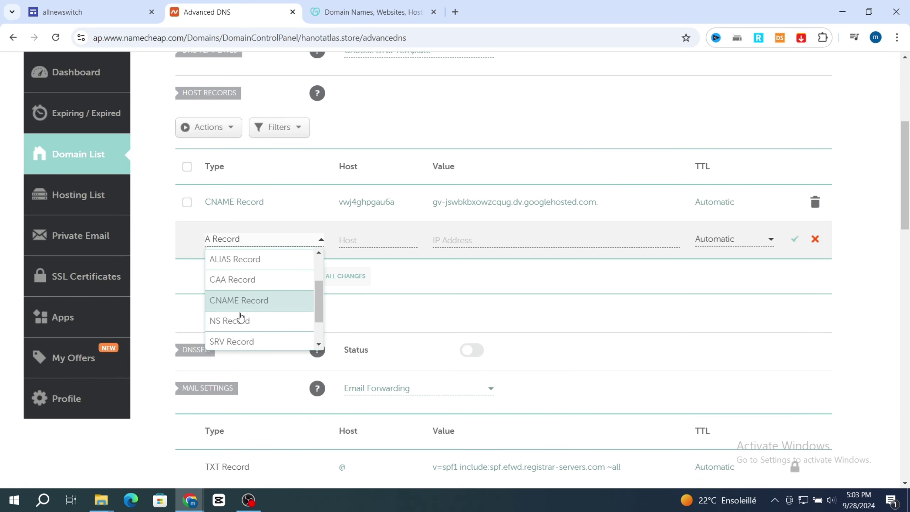
scroll(240, 307, down, 1)
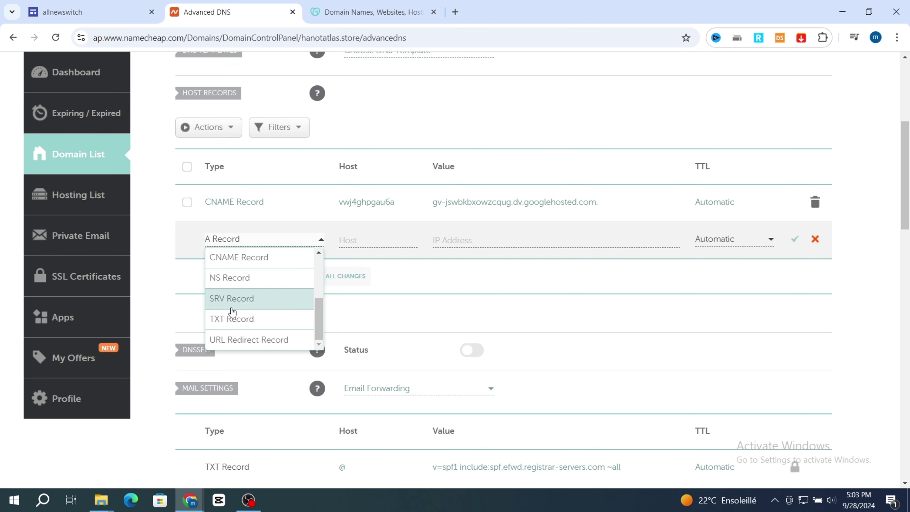
scroll(232, 309, up, 3)
scroll(232, 308, up, 1)
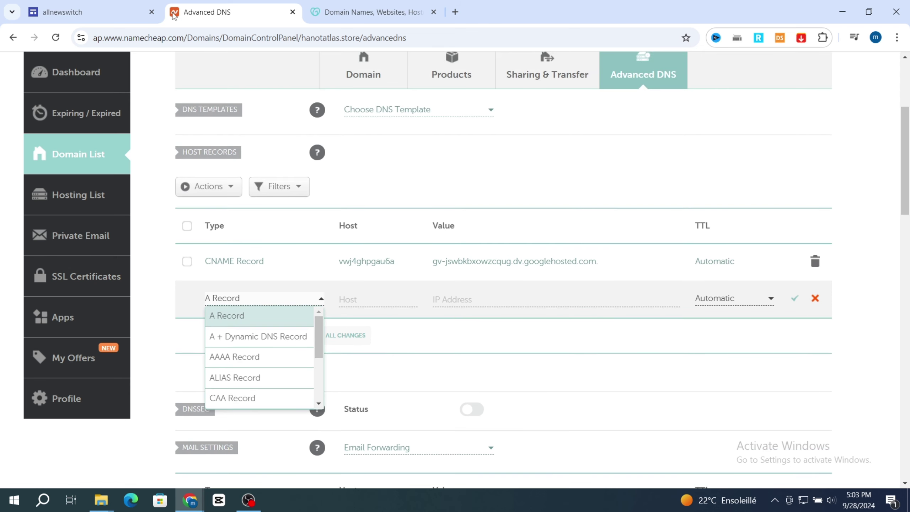
click(89, 11)
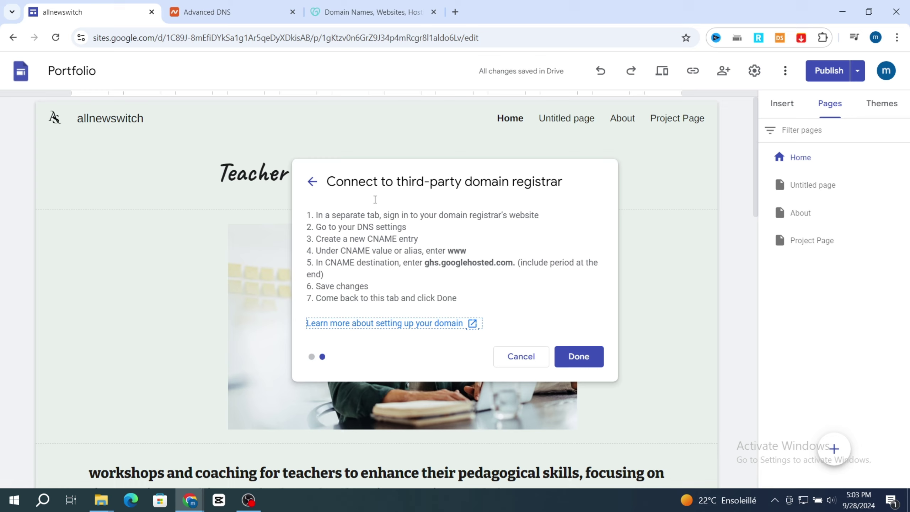
click(206, 11)
scroll(227, 369, down, 1)
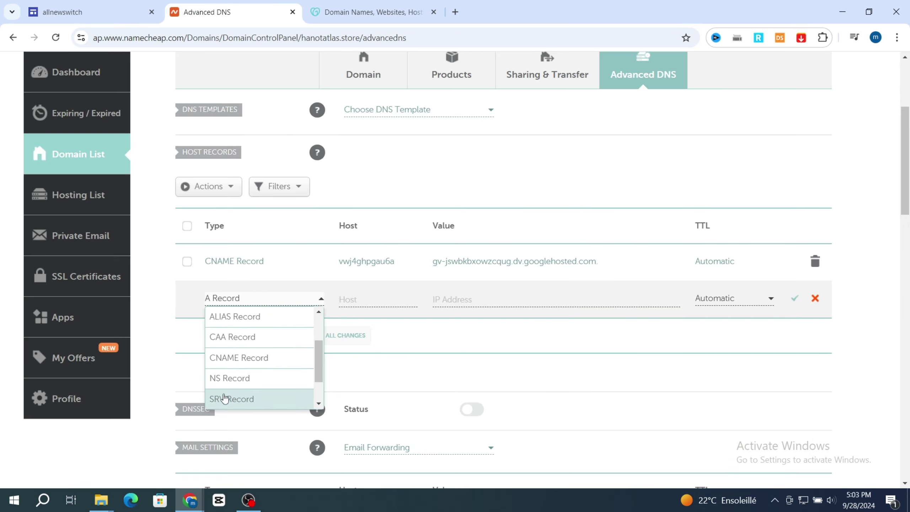
click(238, 357)
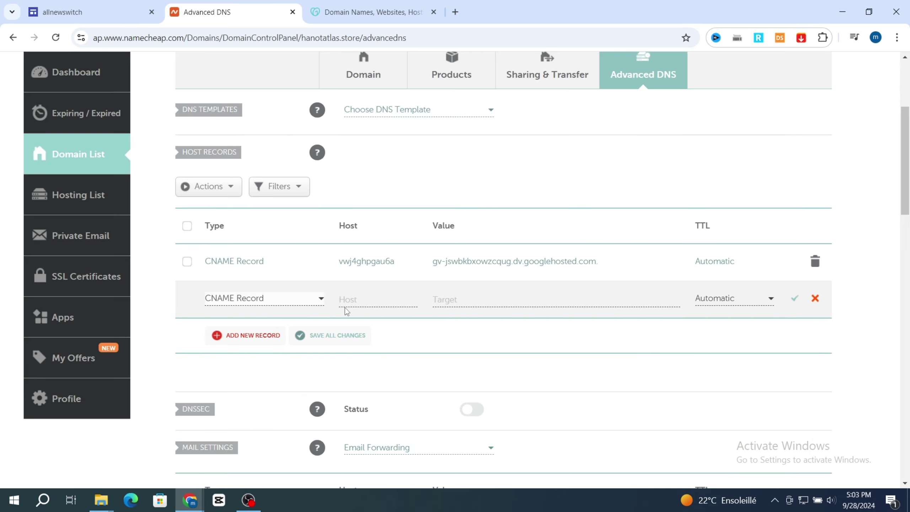
Copy the www alias from the Sites instructions into the record's Host field.
click(72, 12)
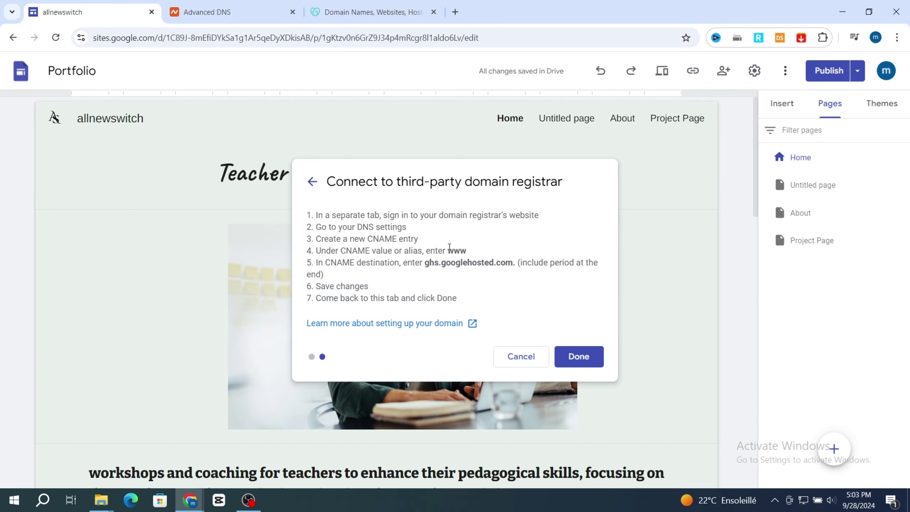
drag(448, 250, 458, 249)
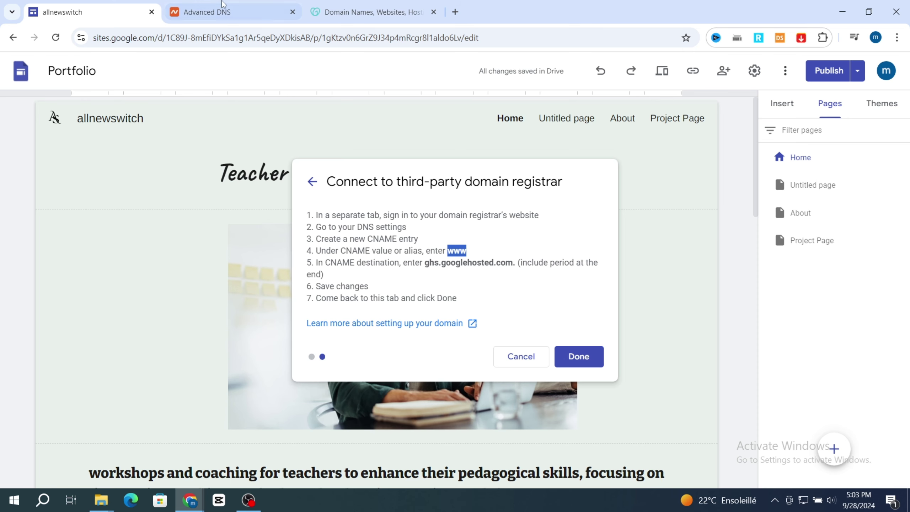
click(206, 12)
click(355, 299)
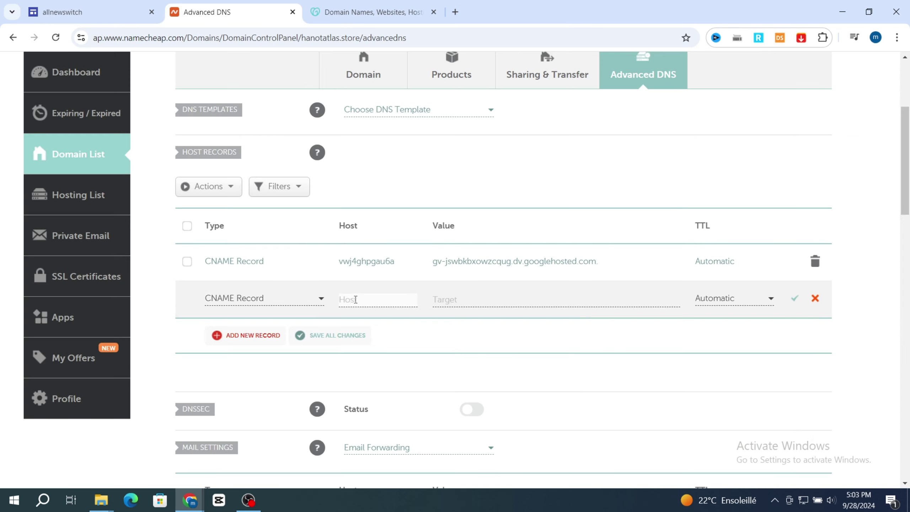
text(www)
Paste ghs.googlehosted.com as the record's target and save the CNAME record.
click(86, 11)
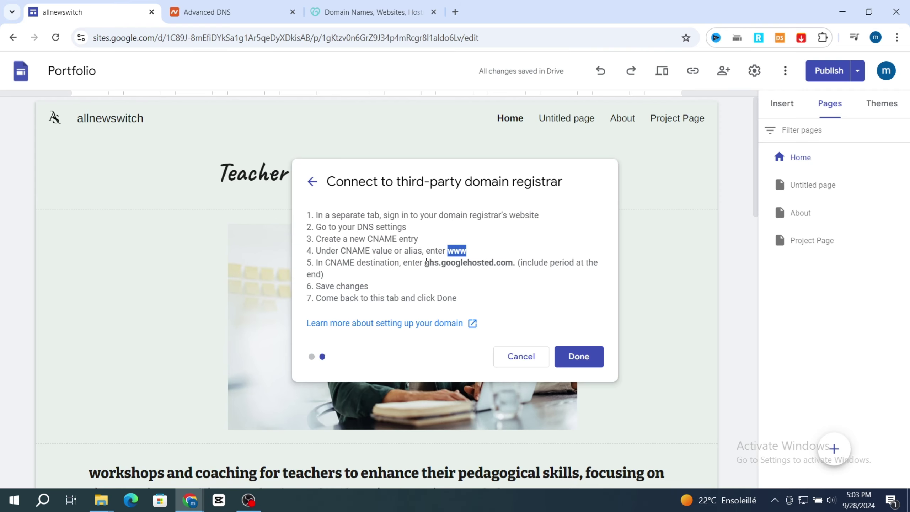
drag(425, 262, 513, 262)
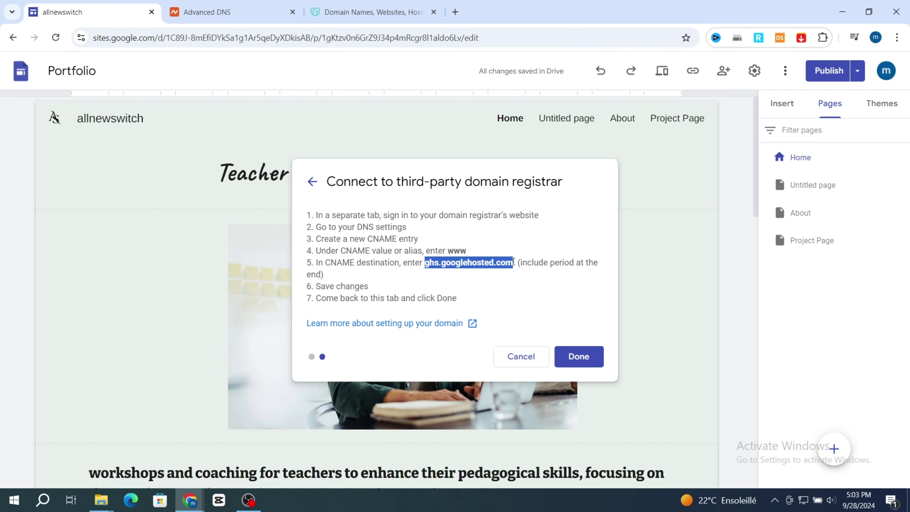
key(ctrl+c)
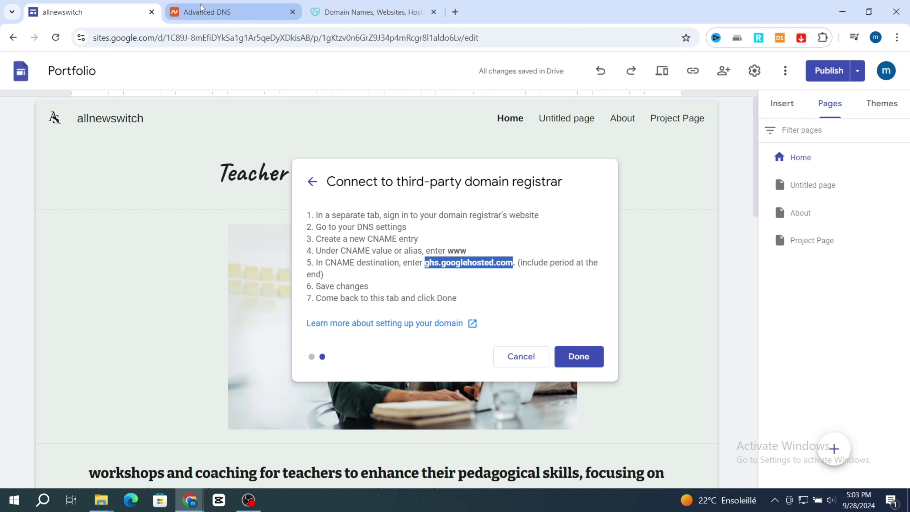
click(206, 12)
click(472, 298)
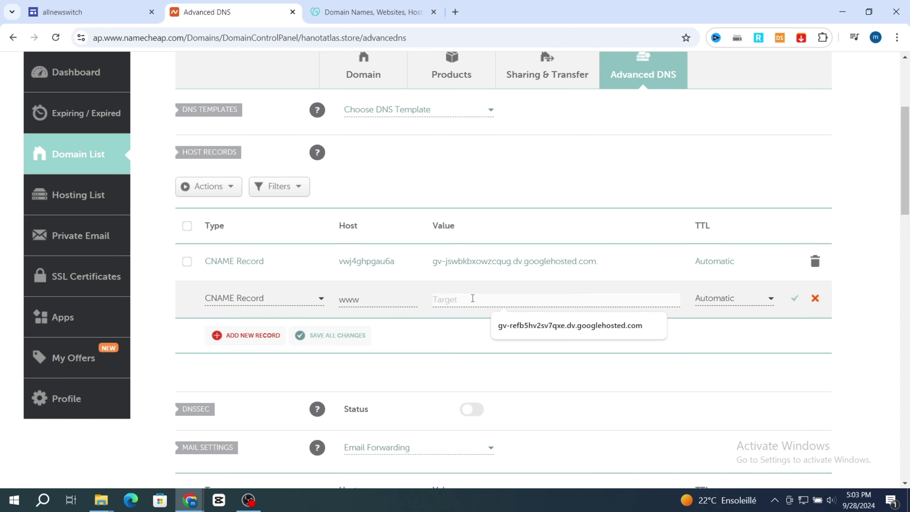
key(ctrl+v)
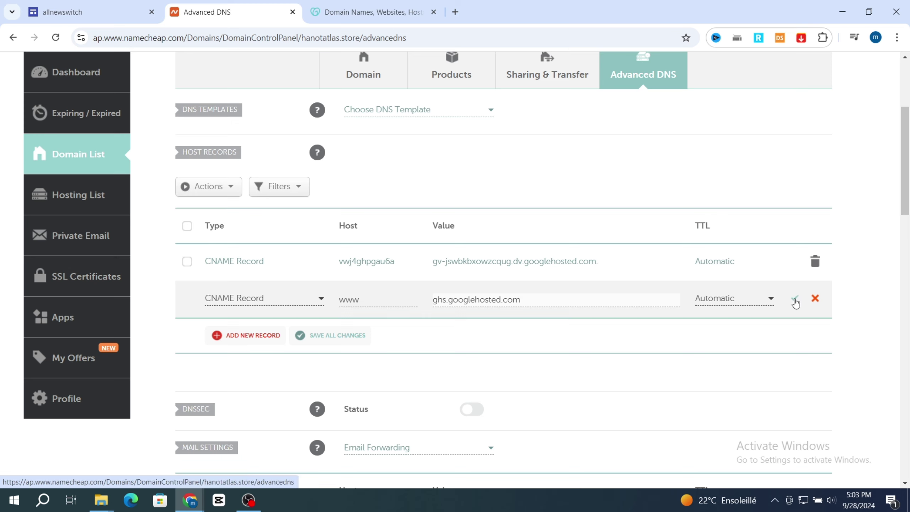
click(796, 299)
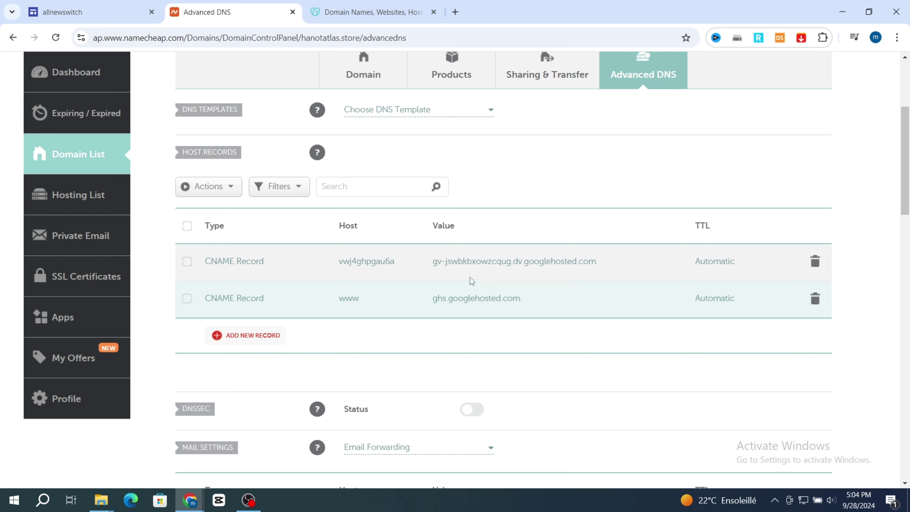
click(57, 8)
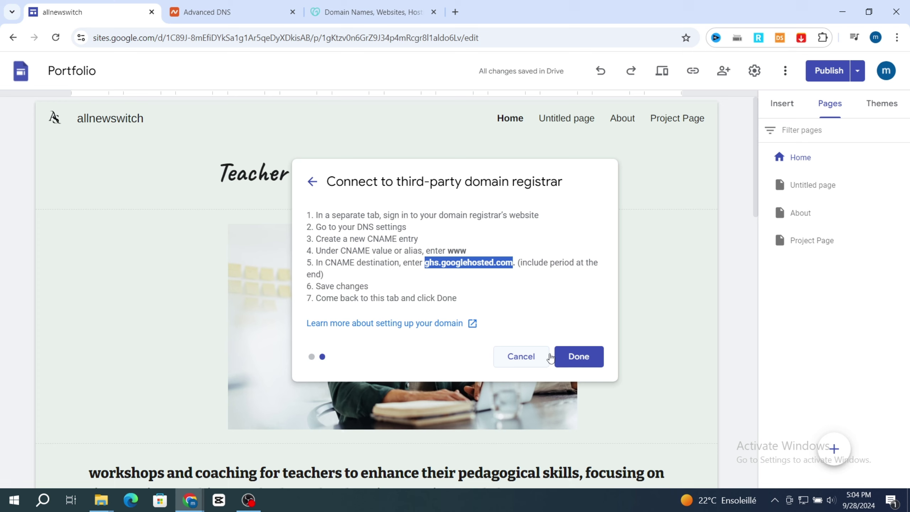
click(573, 358)
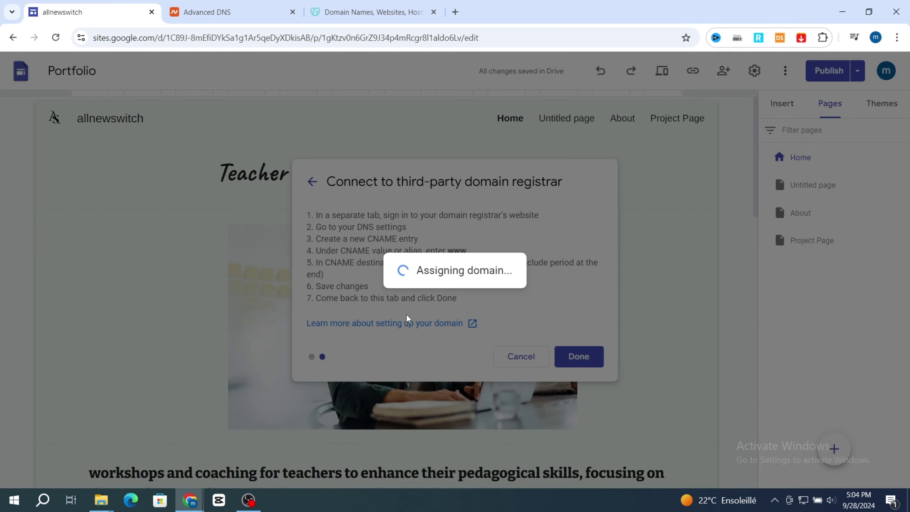